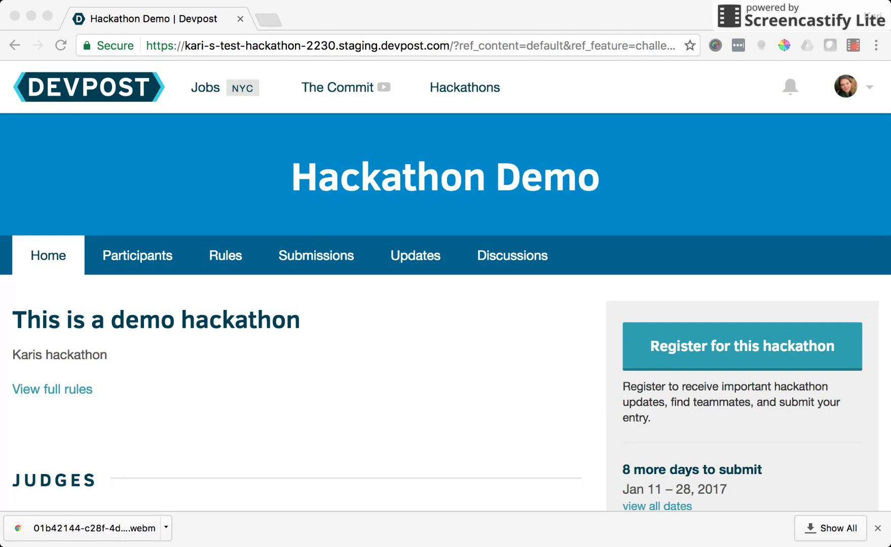
Register for Hackathon Demo and answer the survey: heard from 'friend', motivation 'interest', planning to submit
click(716, 344)
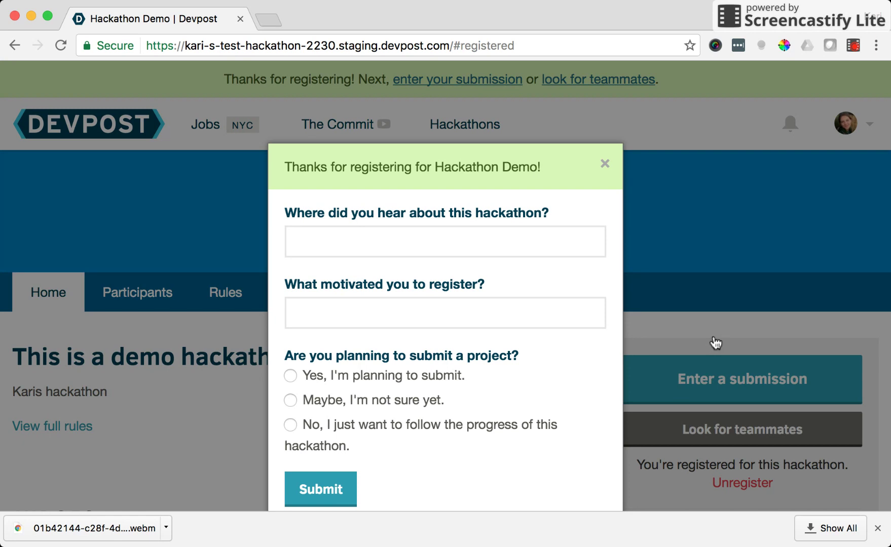
click(414, 302)
click(408, 240)
text(frie)
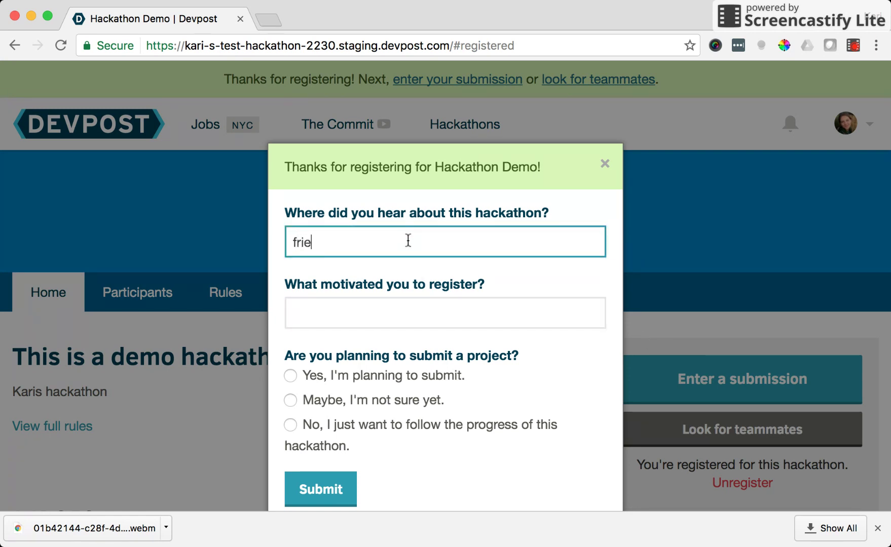
text(nd)
click(364, 309)
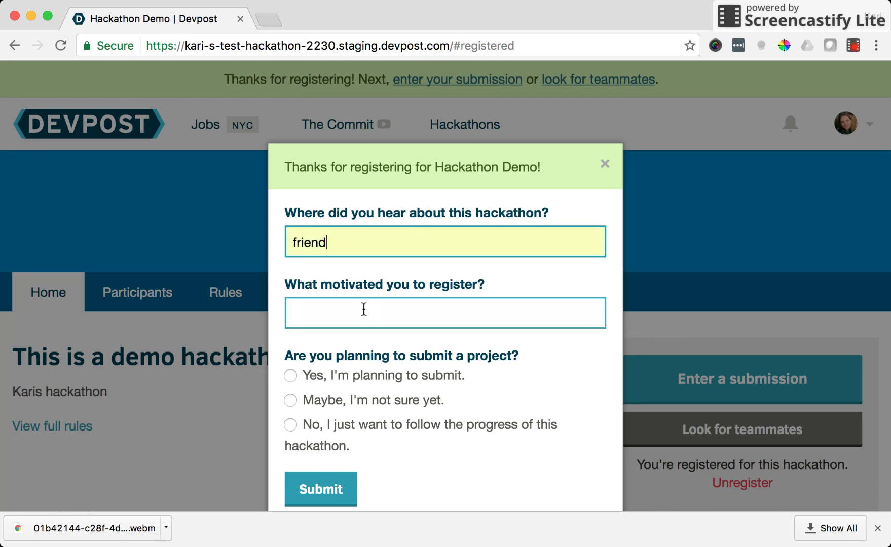
text(interest)
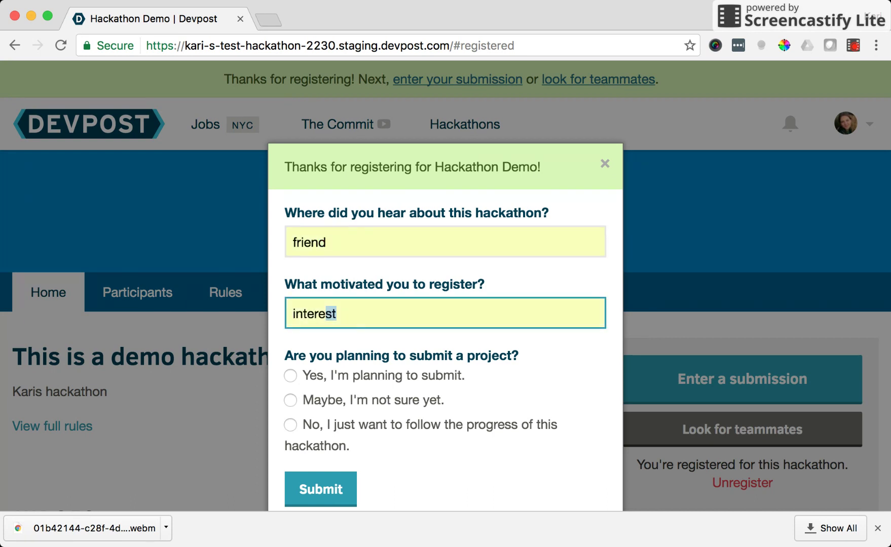
click(297, 374)
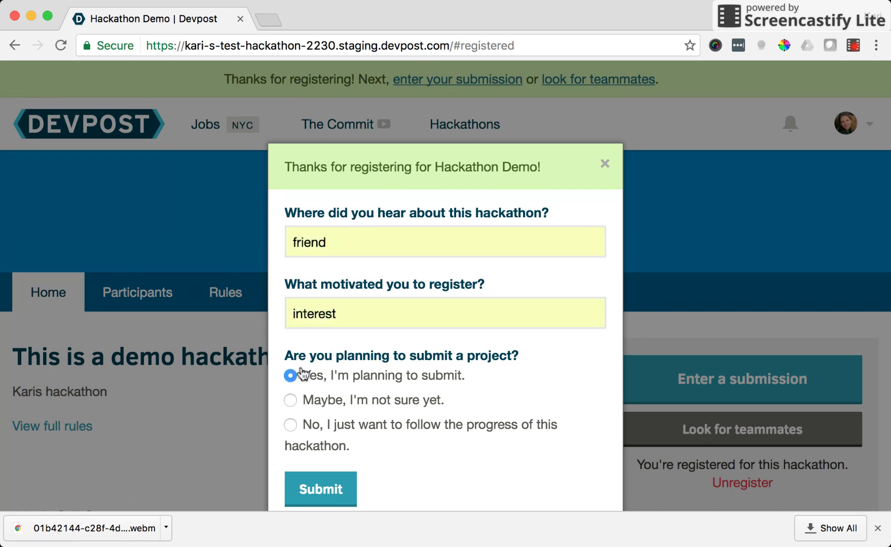
Submit the survey answers and scroll the Hackathon Demo page to find the submission entry
click(332, 499)
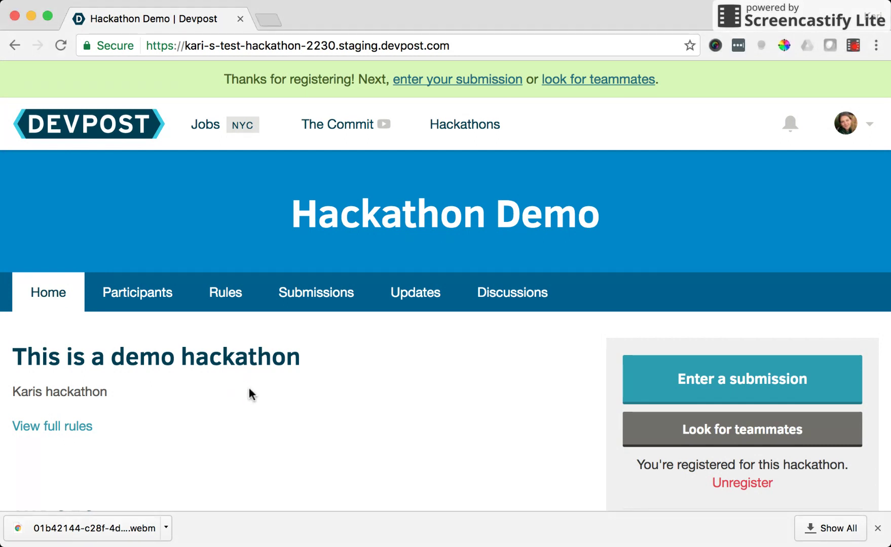
scroll(700, 375, down, 5)
scroll(714, 370, down, 1)
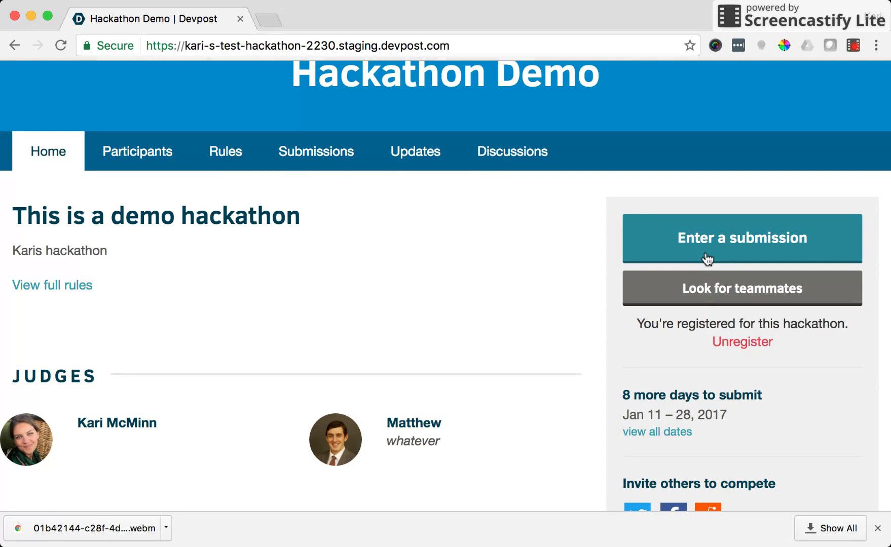
scroll(707, 257, up, 1)
Start a Hackathon Demo submission and choose to add a new project
click(712, 278)
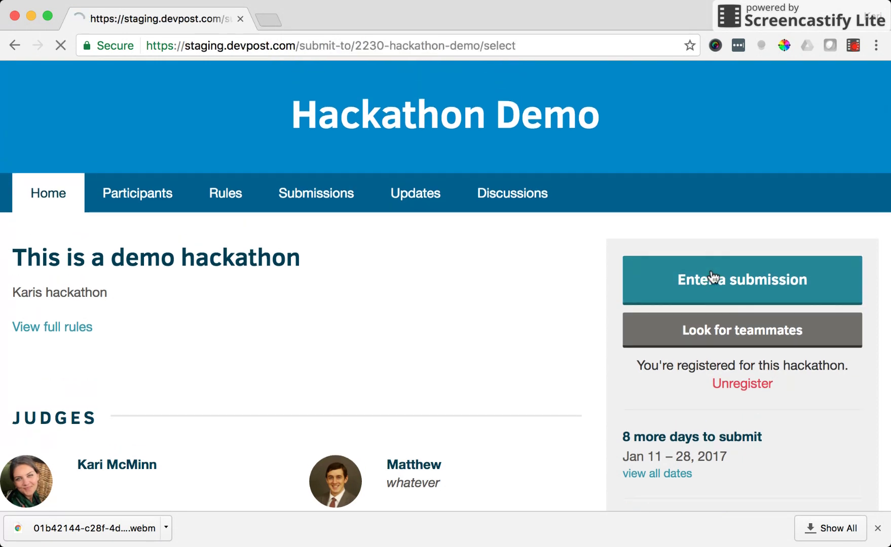
scroll(557, 366, down, 1)
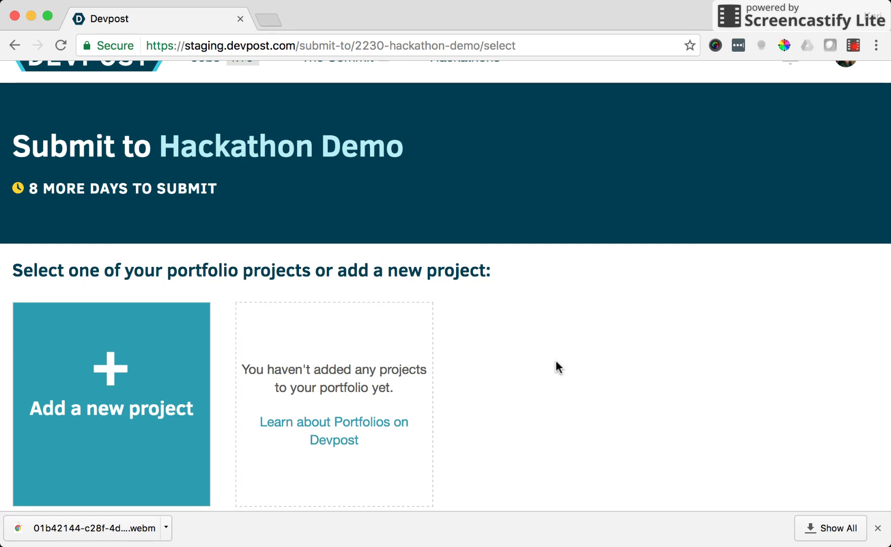
click(130, 401)
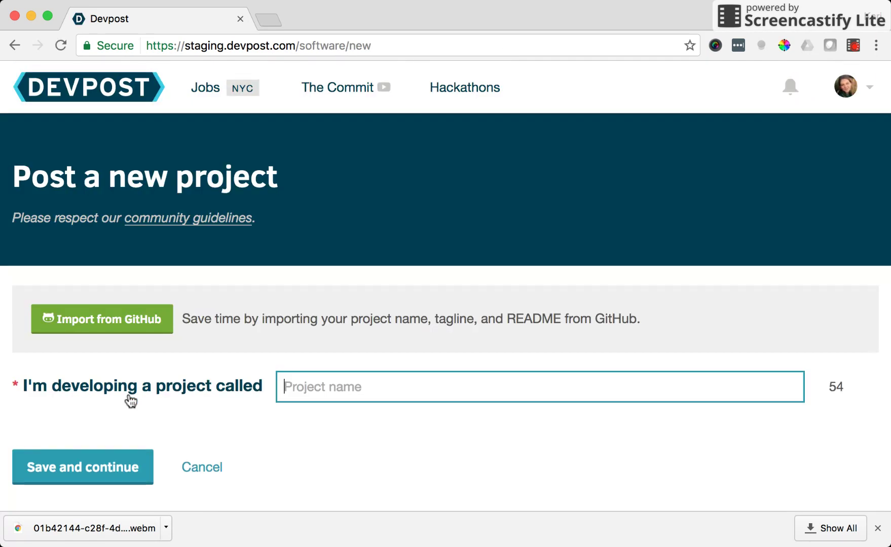
Paste 'Invite Friends to Devpost Jobs' into the Project name field
scroll(130, 400, down, 2)
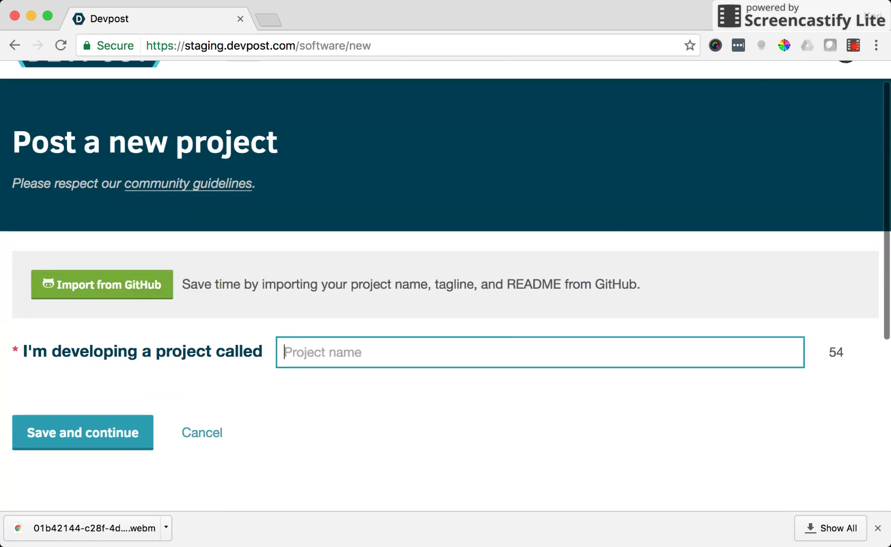
key(super+Tab)
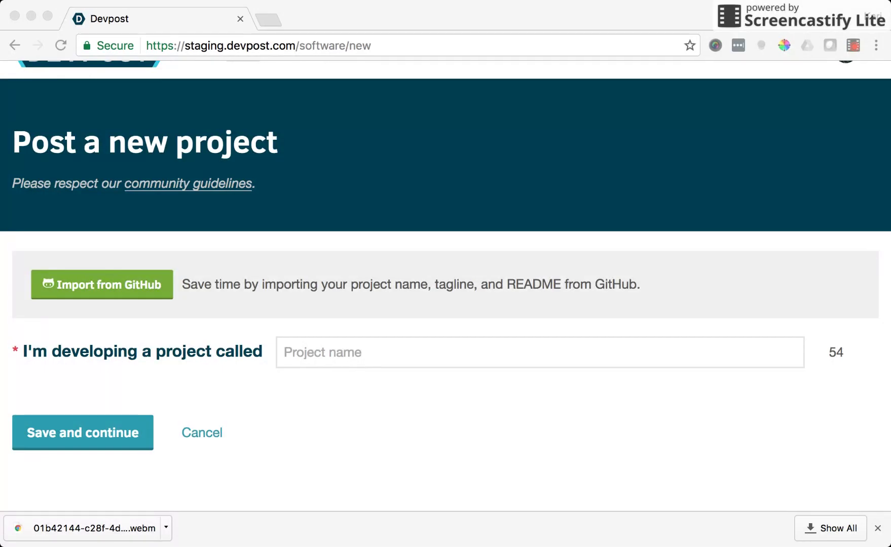
click(325, 348)
text(Invite Friends to Devpost Jobs)
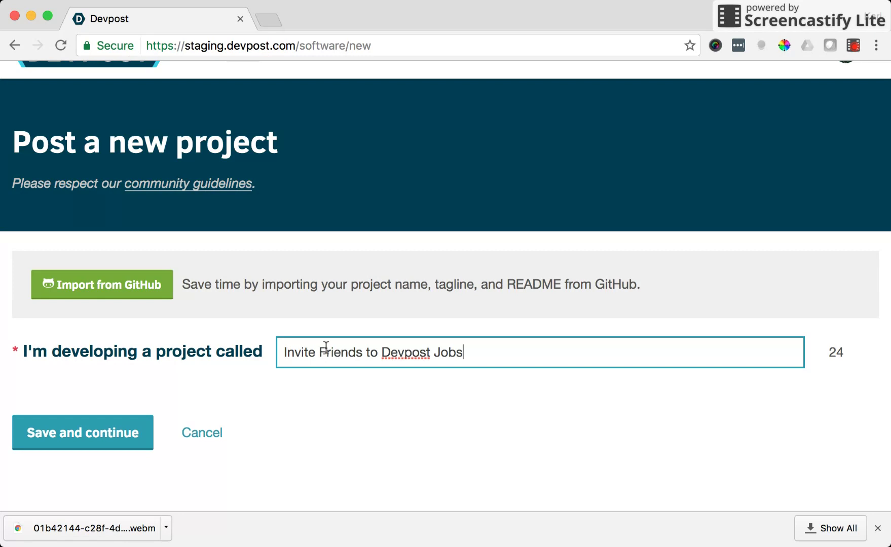
click(318, 420)
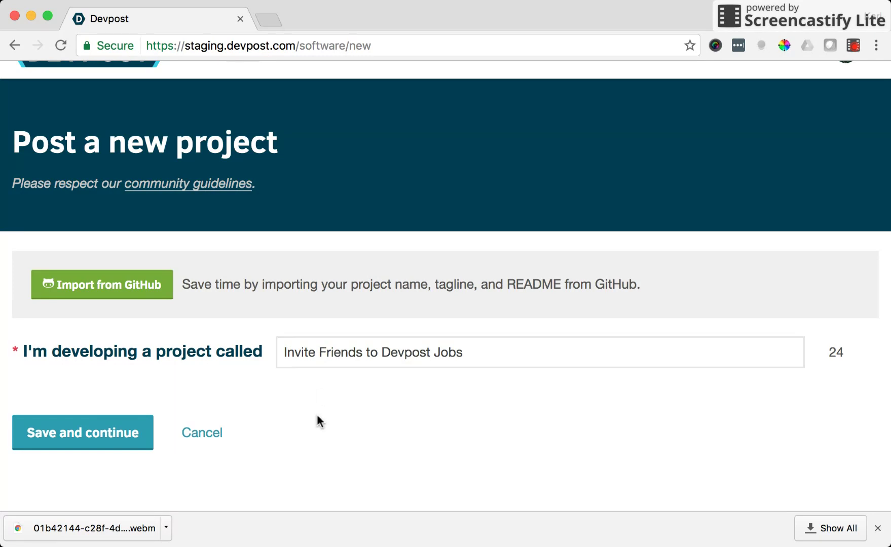
Save the project name and paste the pitch about sharing the invite URL on Facebook, Twitter, LinkedIn and email
click(95, 439)
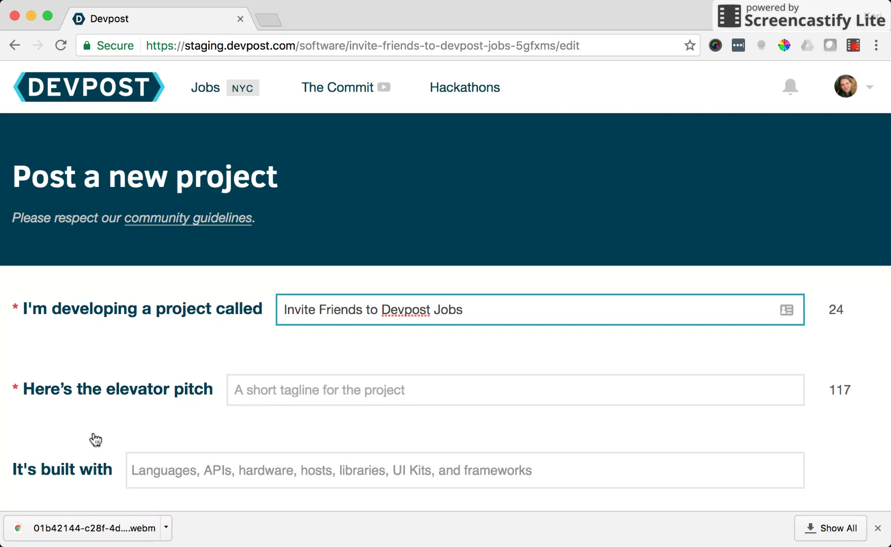
scroll(95, 439, down, 3)
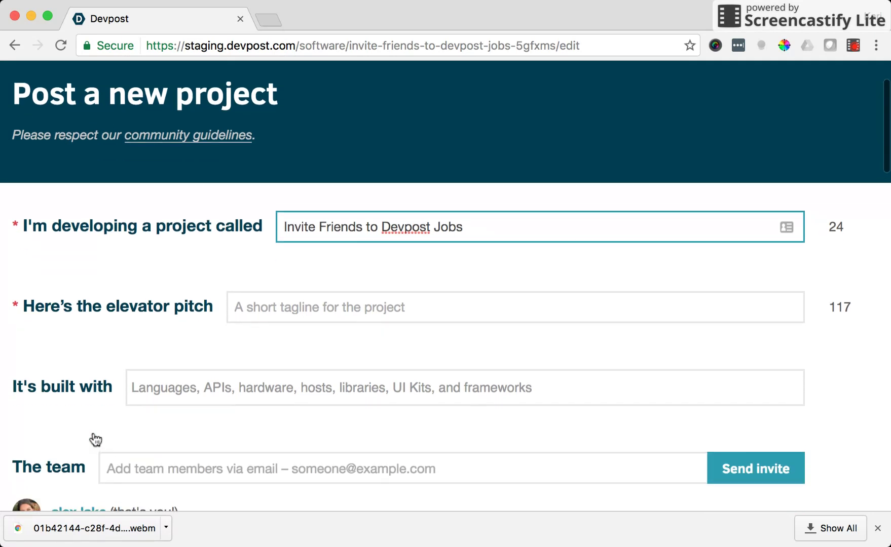
click(355, 309)
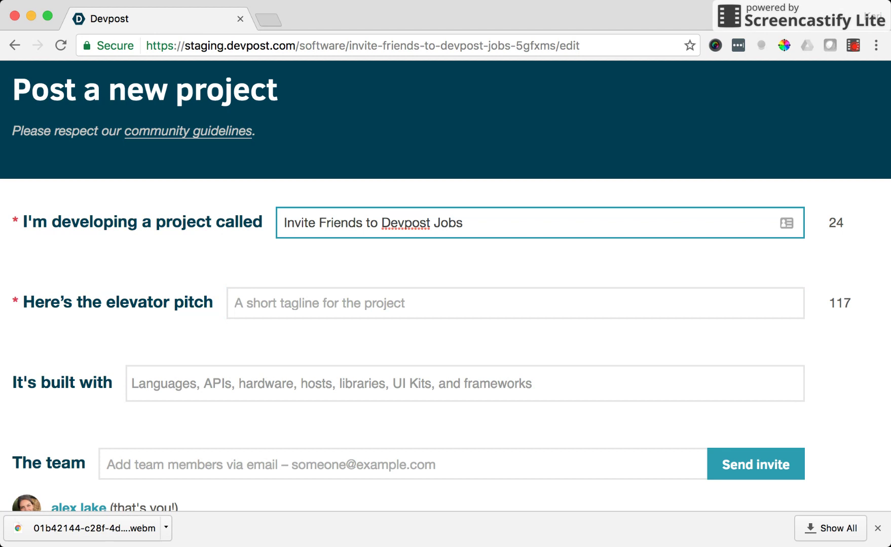
key(super+Tab)
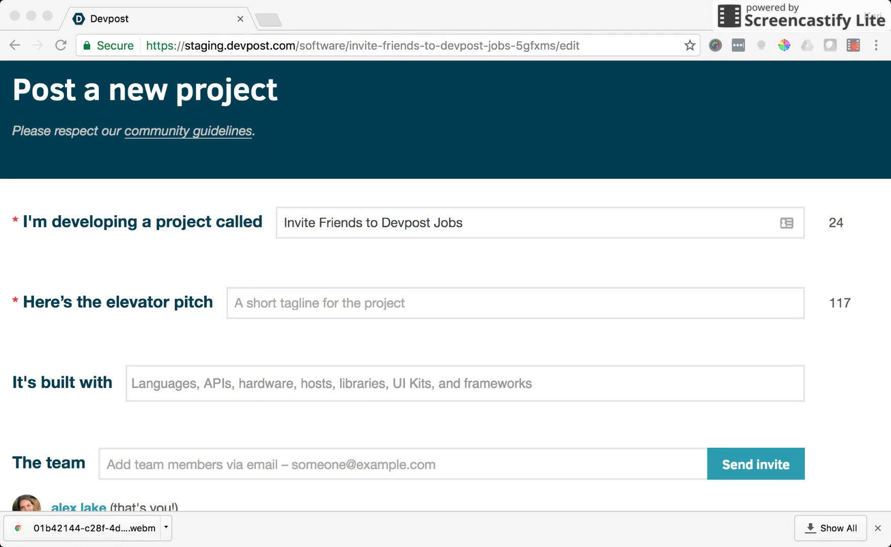
key(super+Tab)
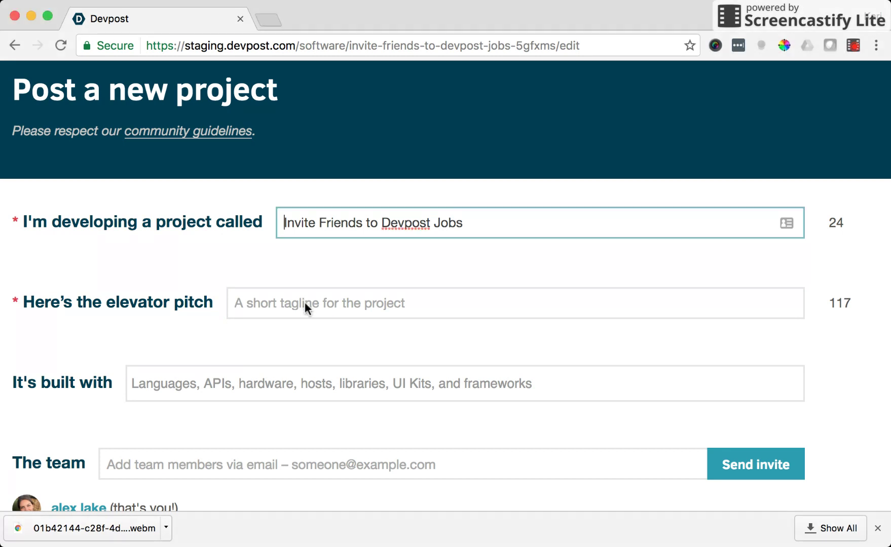
click(309, 304)
text(Our custom invite friends url can be shared out on Facebook, Twitter, Linkedin and via email.)
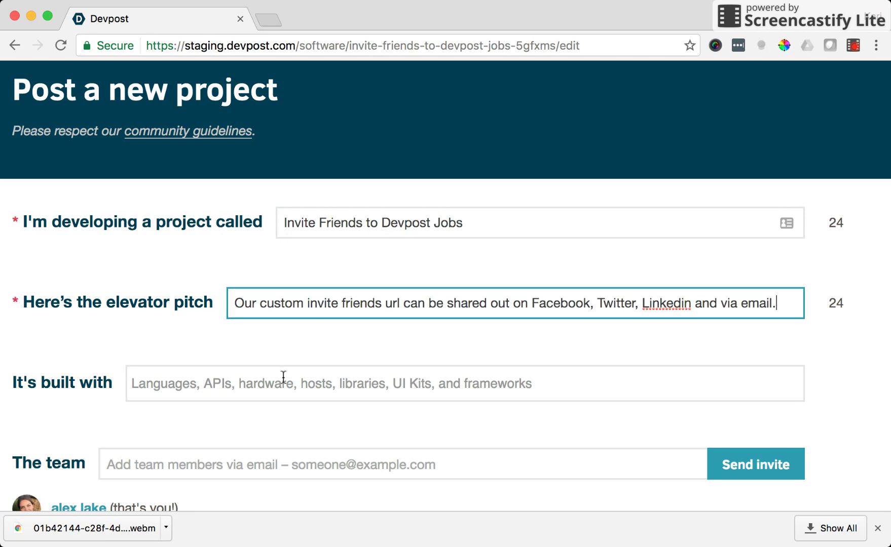
Tag the project as built with ruby-on-rails, facebook-social-plugins, twitter and linkedin
click(279, 386)
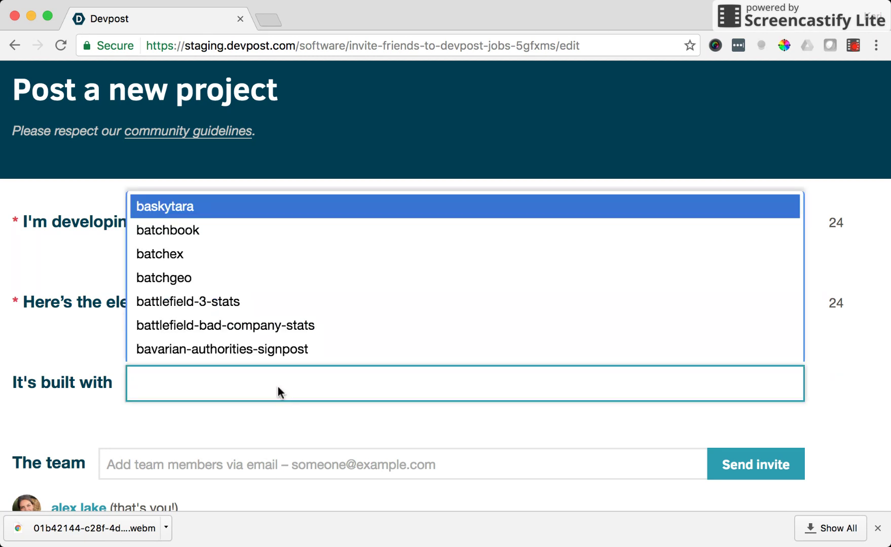
text(ruby)
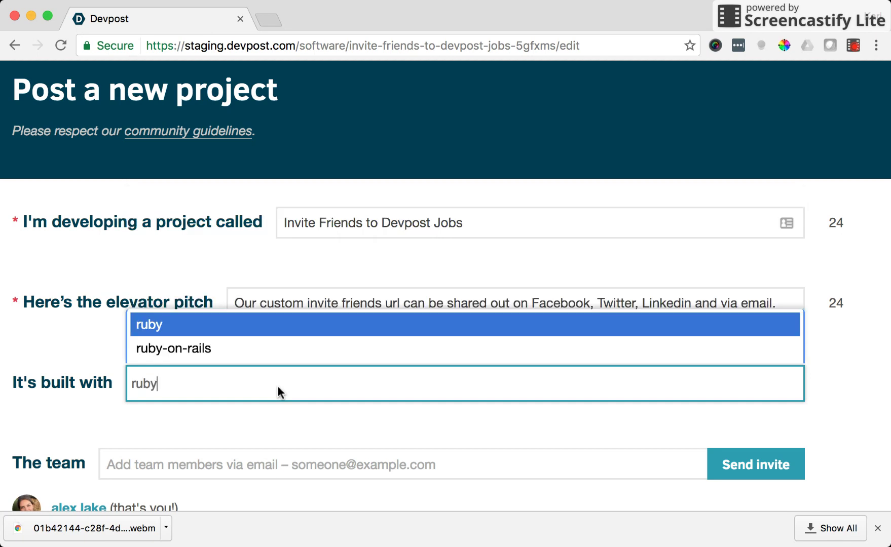
click(234, 353)
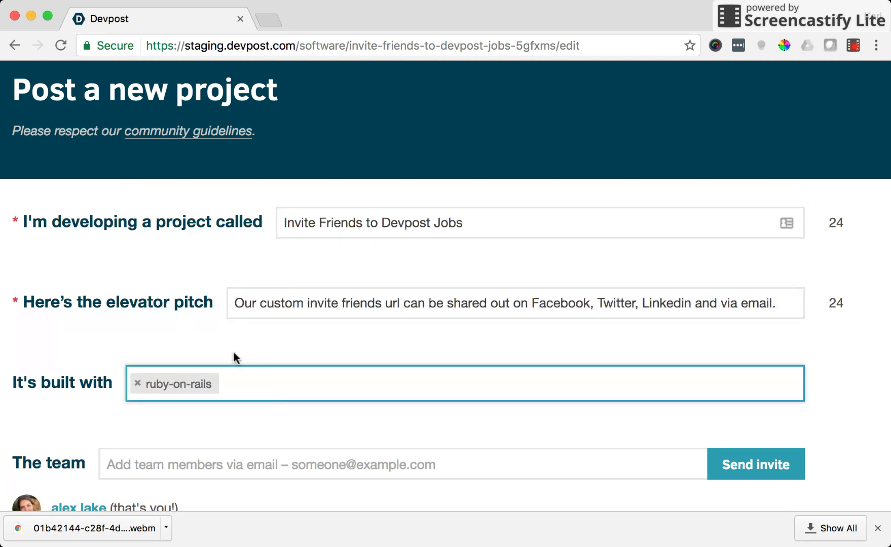
text(facebook)
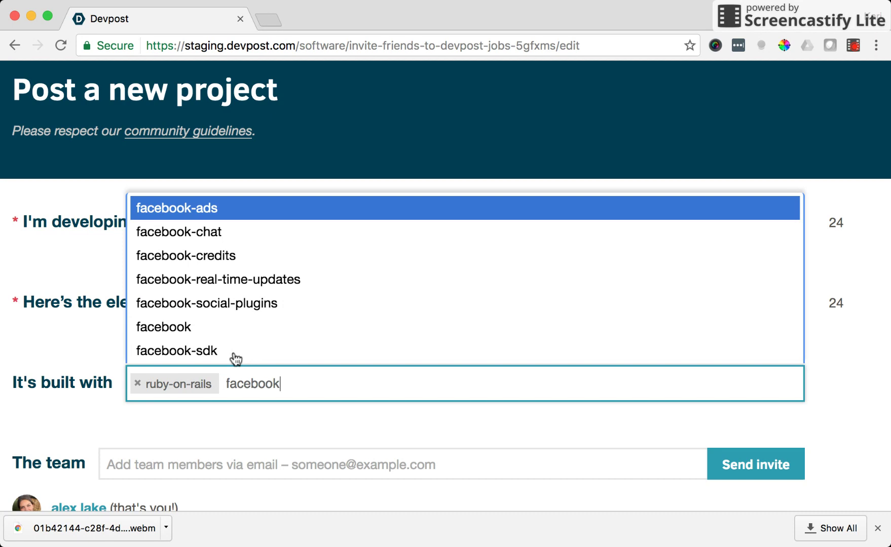
click(207, 302)
text(twitter)
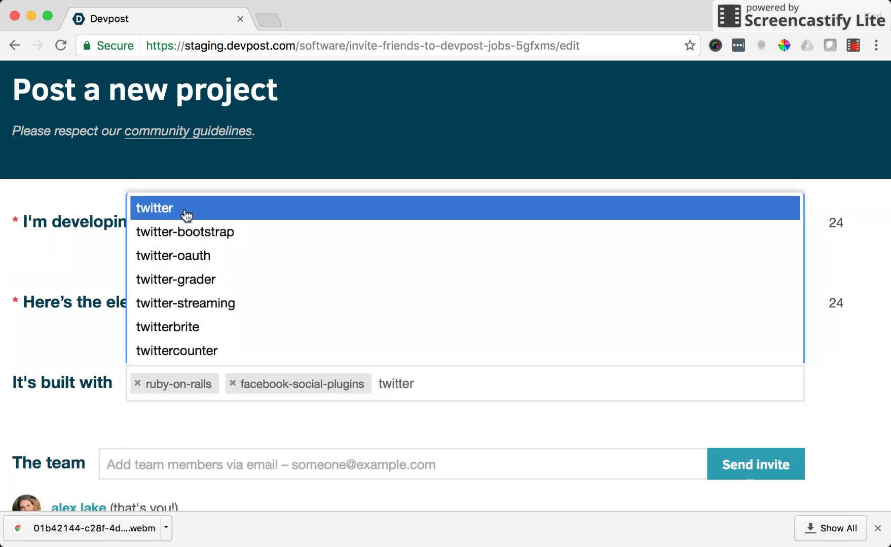
click(185, 211)
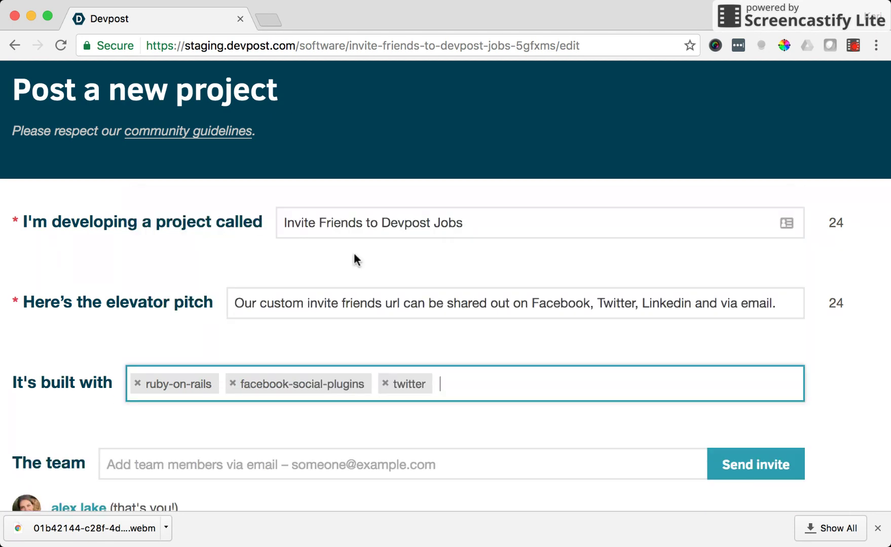
text(linkedin)
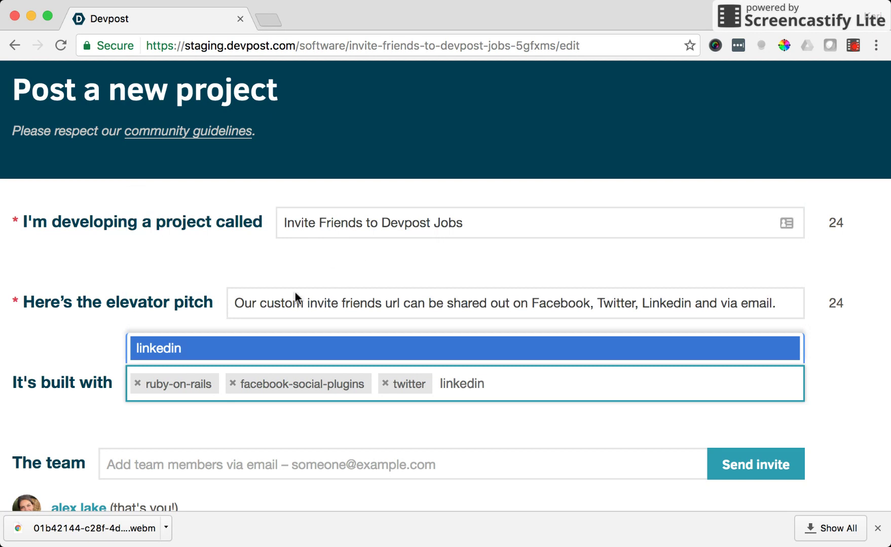
click(249, 353)
Enter a teammate's e-mail address in The team field and send them an invite
click(222, 461)
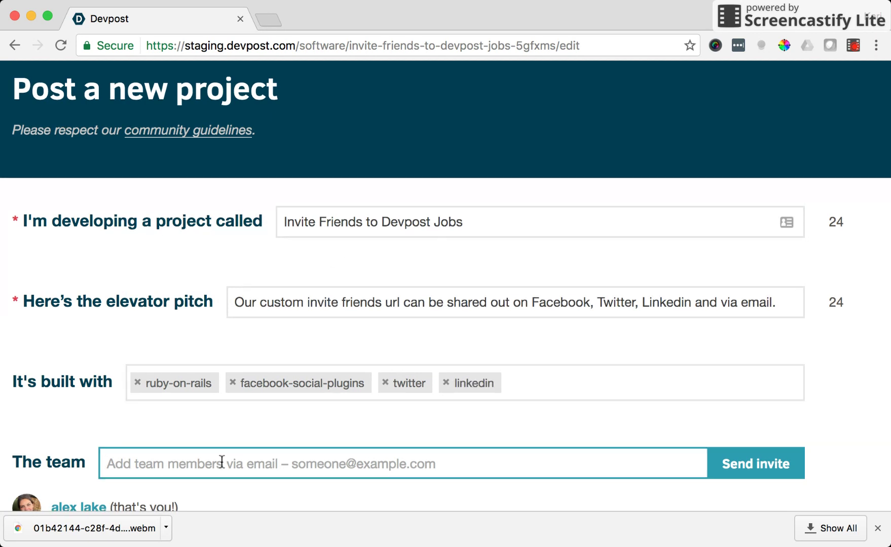
scroll(223, 464, down, 3)
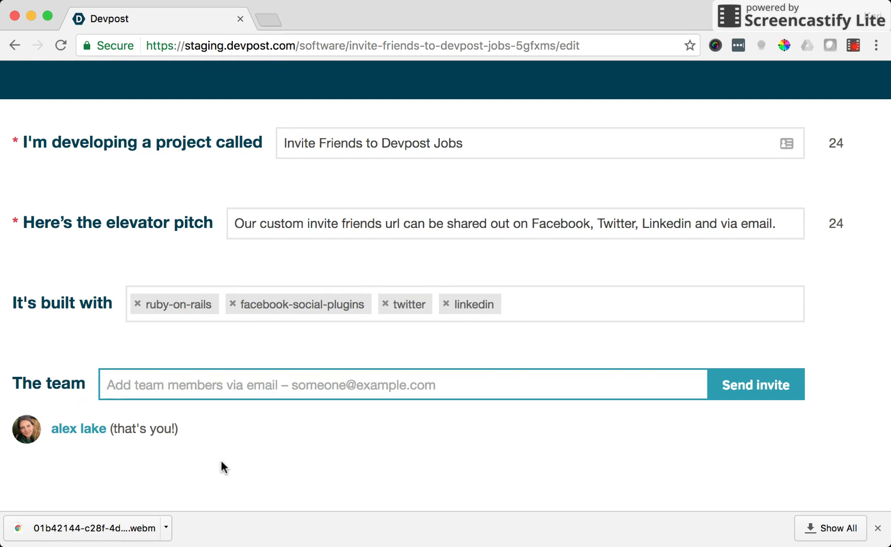
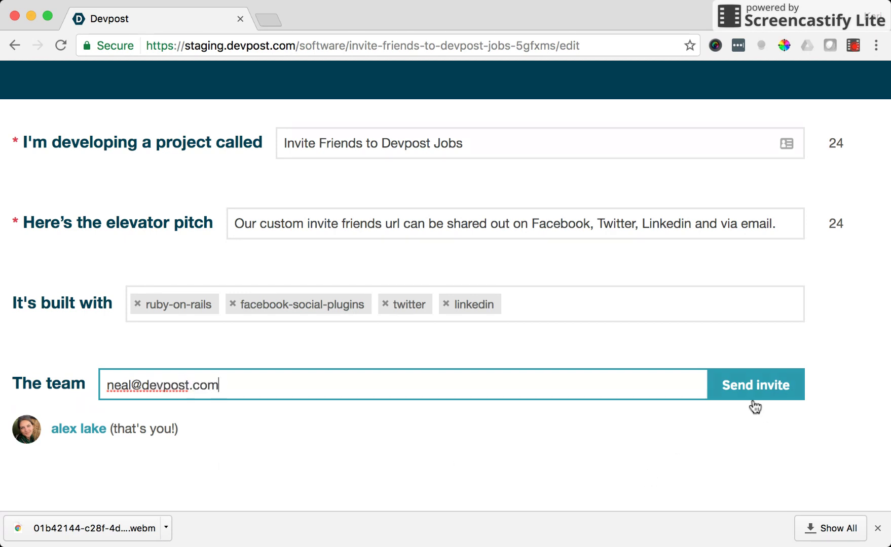
click(756, 401)
Replace the story template headings with the prepared Who we are, How it works and What we built write-up
scroll(418, 388, down, 5)
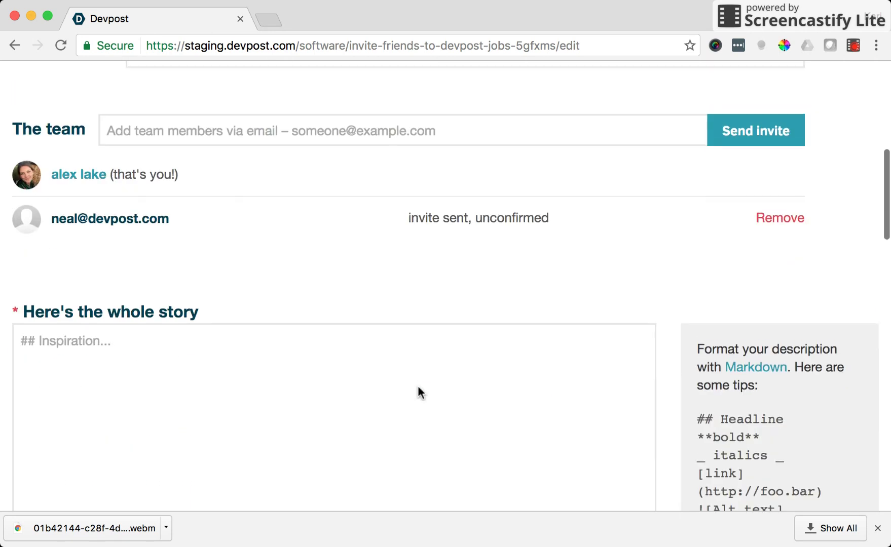
click(417, 387)
scroll(354, 380, down, 2)
click(306, 362)
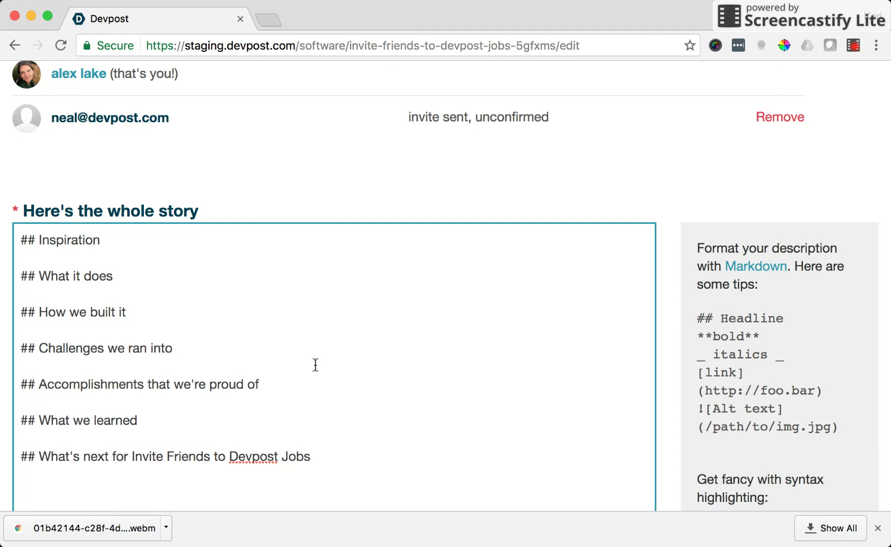
scroll(315, 365, down, 2)
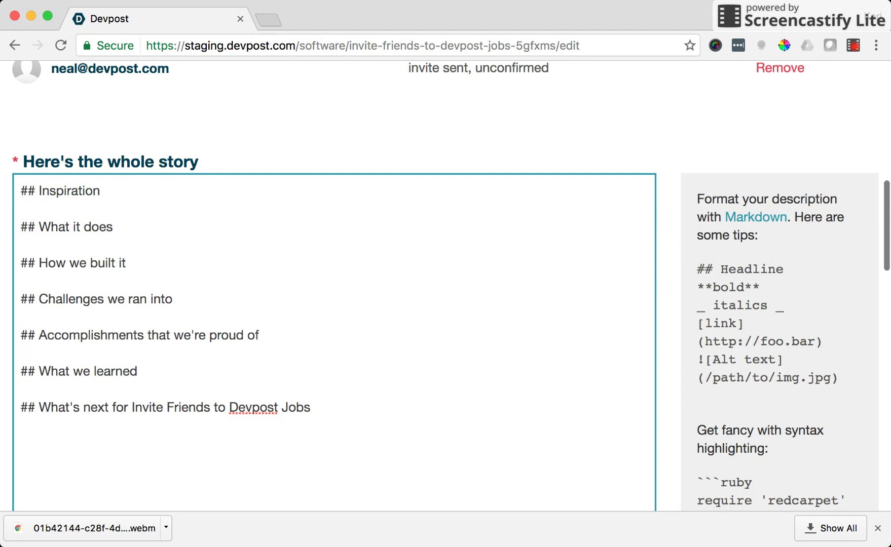
key(super+Tab)
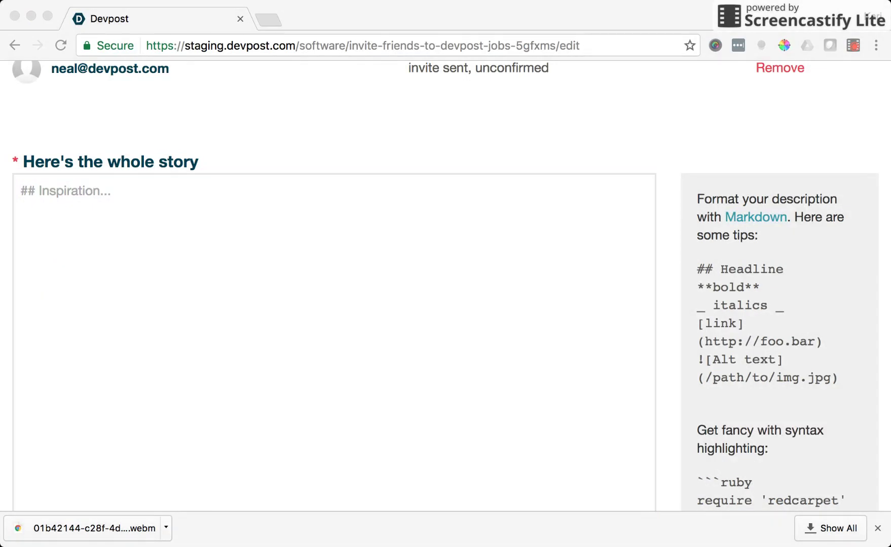
click(308, 248)
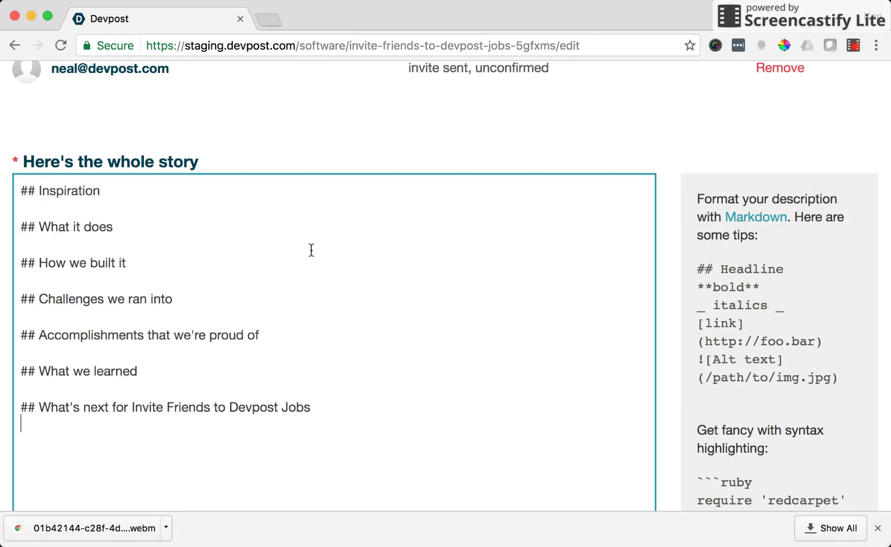
drag(349, 410, 23, 188)
text(#Who we are  Our new Devpost Invite Friends feature incentivizes Devpost members to share our new jobs product with other software developers.  #How it works  We'll give Devpost members $1,000 when they refer a candidate to Devpost jobs through their unique tracking link and that candidate gets hired for a job through Devpost.  #What we built  With this hackathon submission we've built out individual tracking links for each Devpost member.  We've also created share buttons for Facebook, Twitter, Linkedin and mailto (so user's can share out via email).  We also built some admin tools that allow us to credit users with $1,000 bonus when they refer a hired candidate)
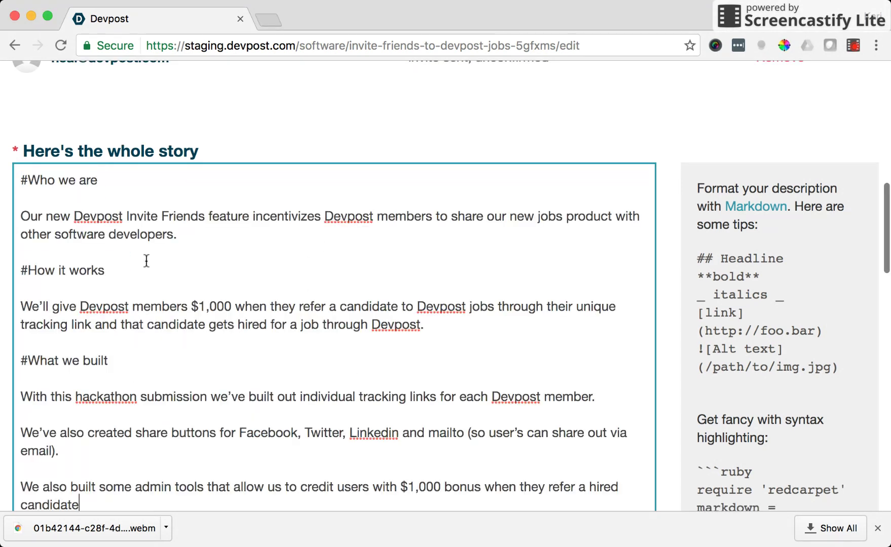
scroll(145, 258, down, 8)
click(148, 303)
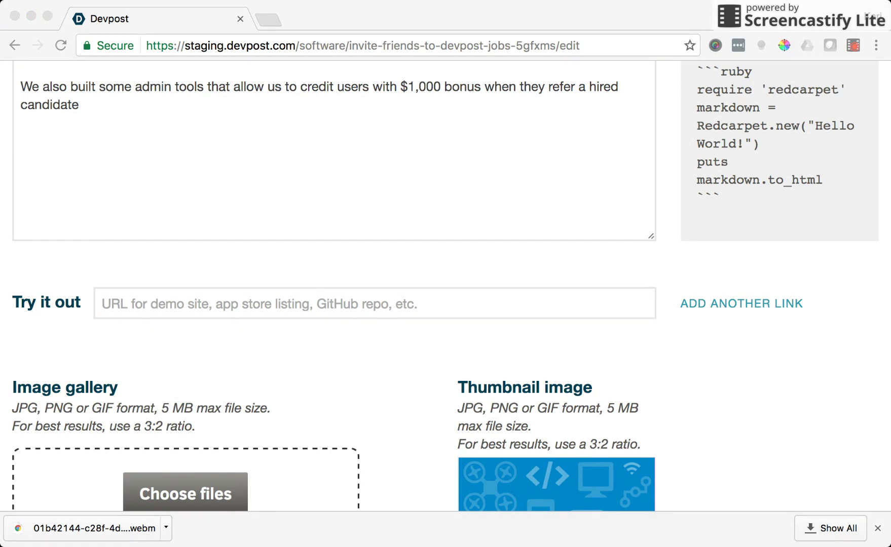
click(134, 303)
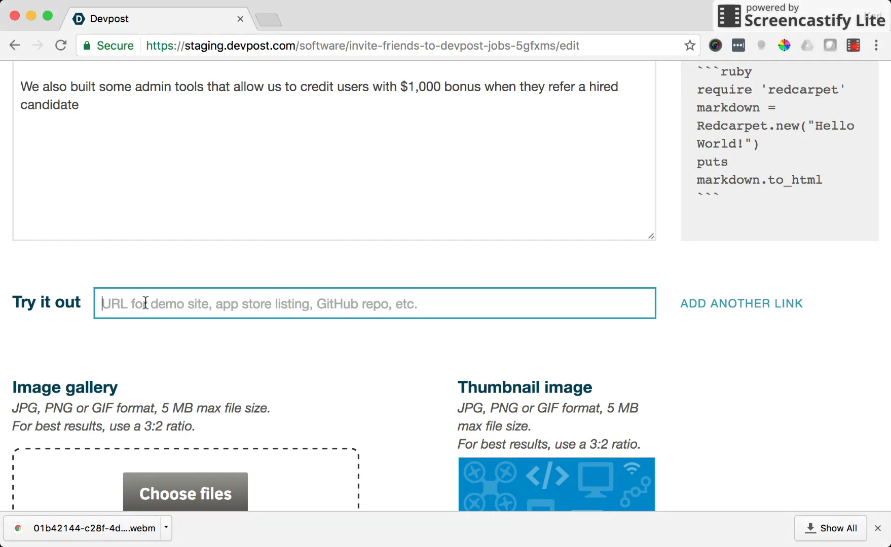
text(https://devpost.com/teams/invite_friends)
click(225, 361)
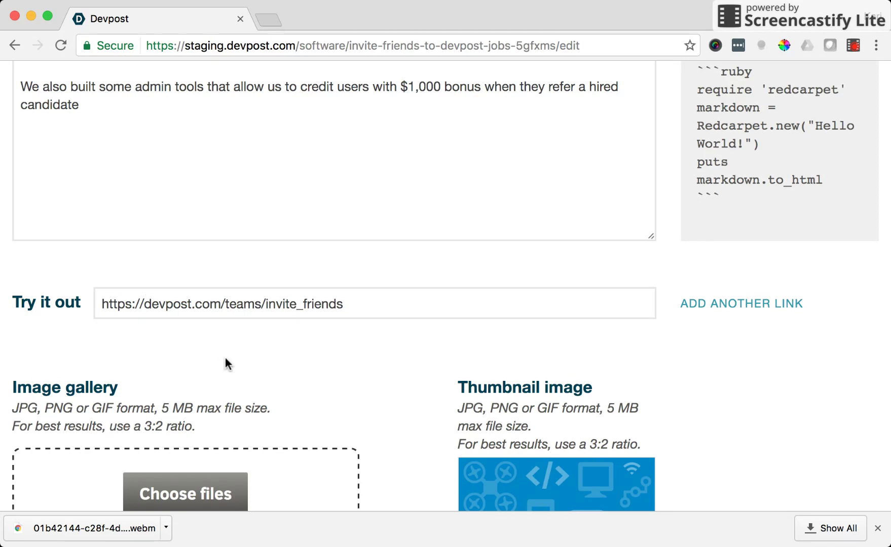
Upload several screenshots to the project's image gallery
scroll(226, 363, down, 3)
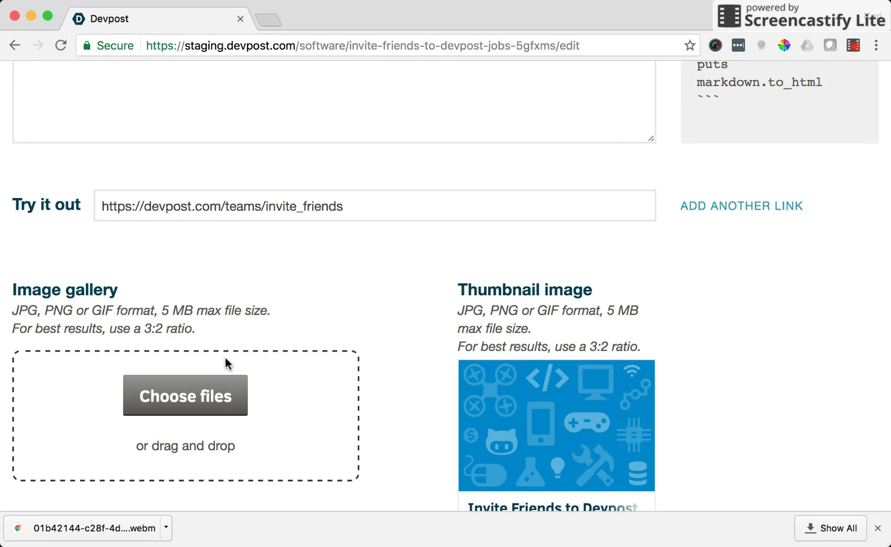
click(209, 398)
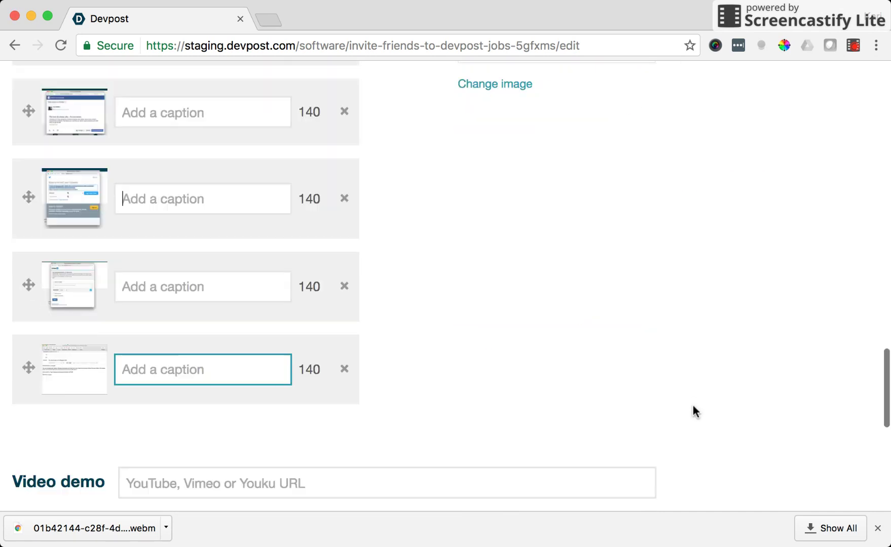
scroll(693, 406, up, 3)
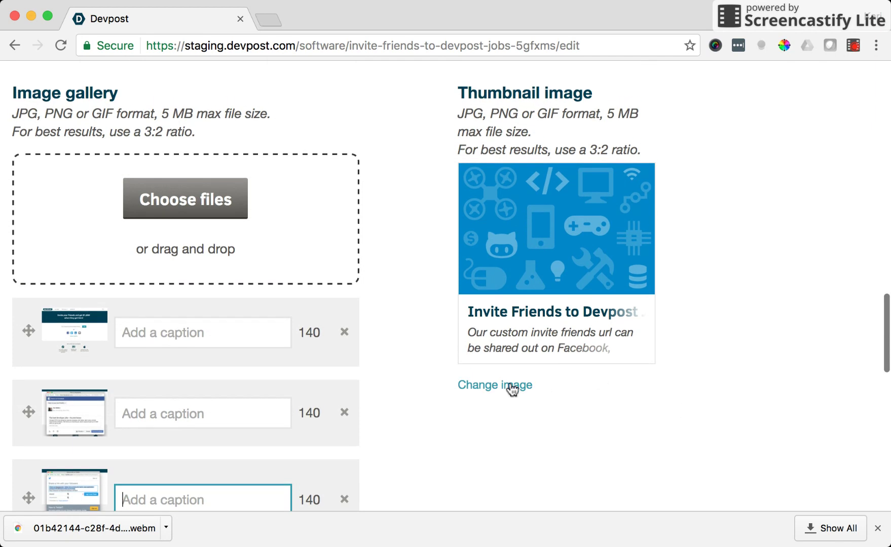
Set the share-options screenshot as the thumbnail image and save the project
click(513, 385)
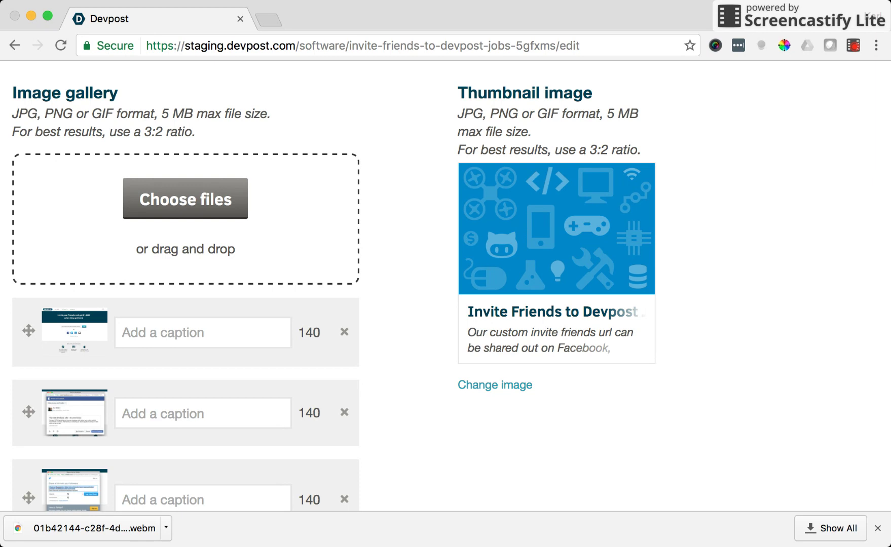
click(691, 405)
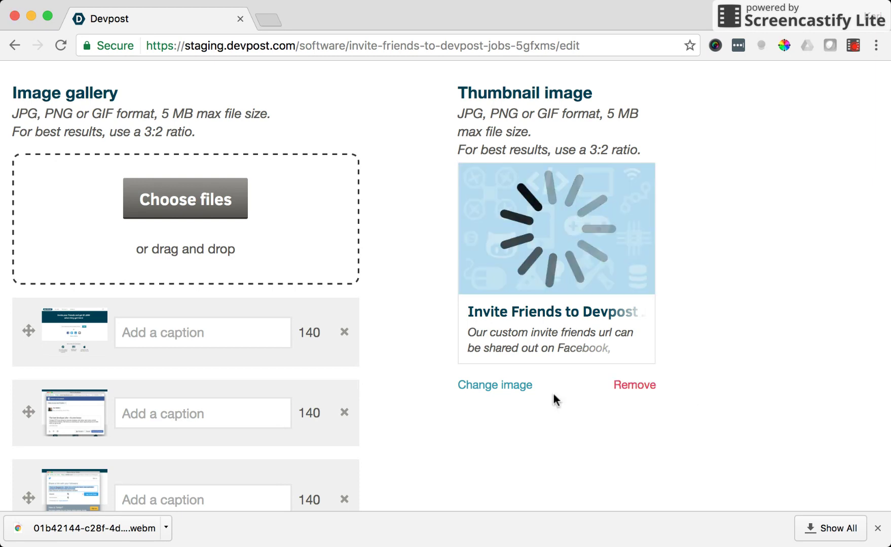
scroll(556, 401, down, 5)
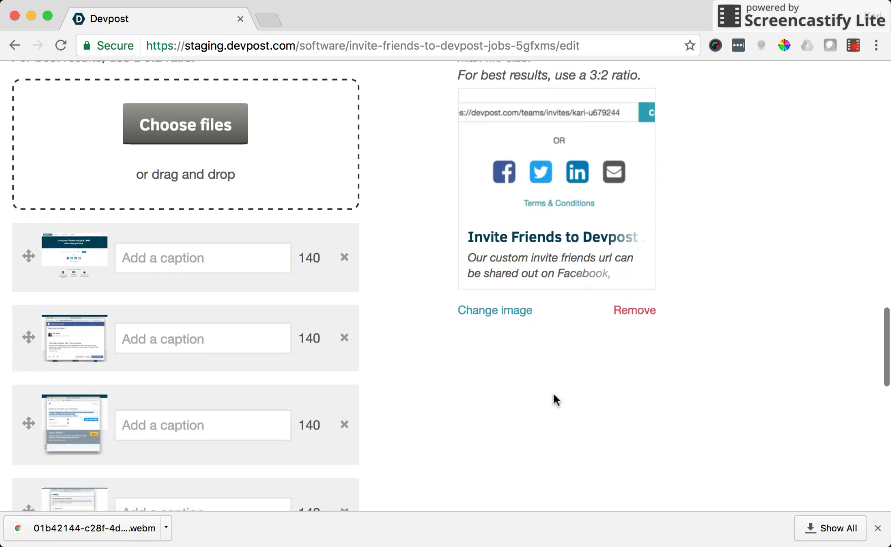
scroll(556, 401, down, 5)
click(392, 341)
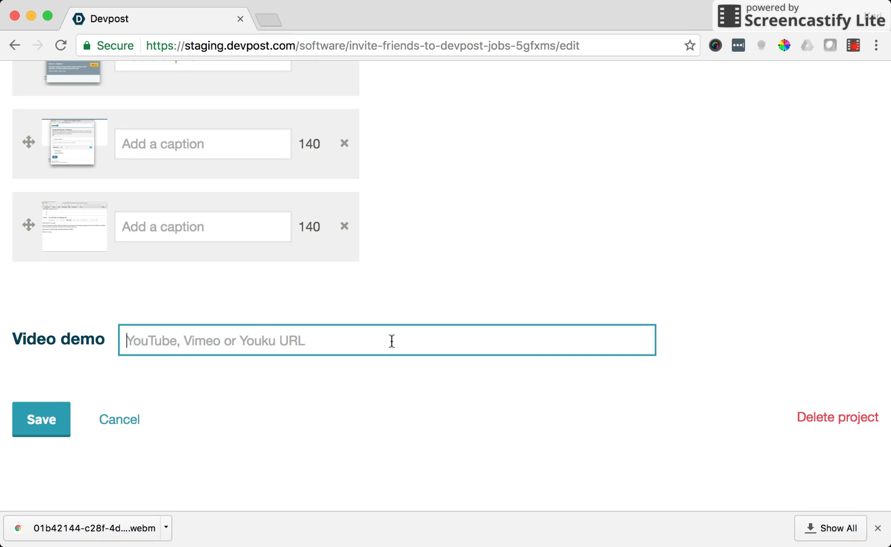
click(31, 433)
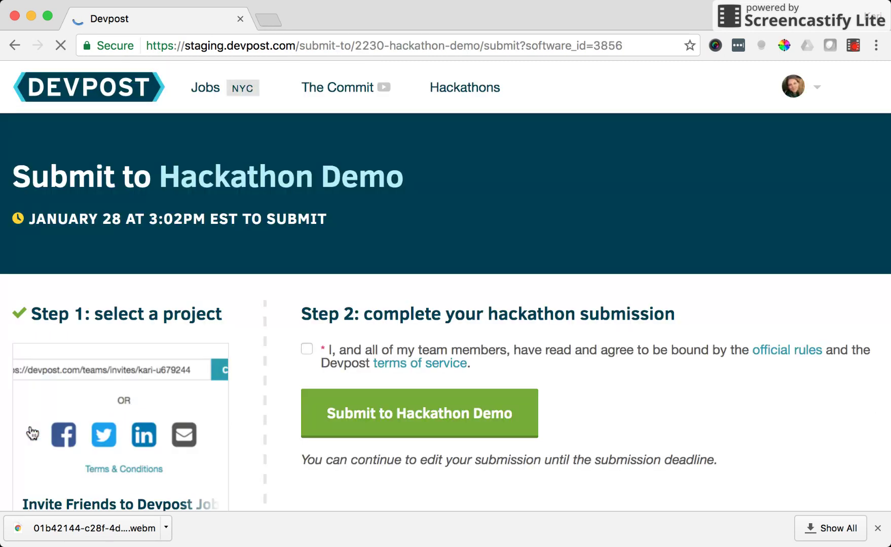
Accept the Hackathon Demo official rules and terms, then submit the project to Hackathon Demo
scroll(98, 413, down, 1)
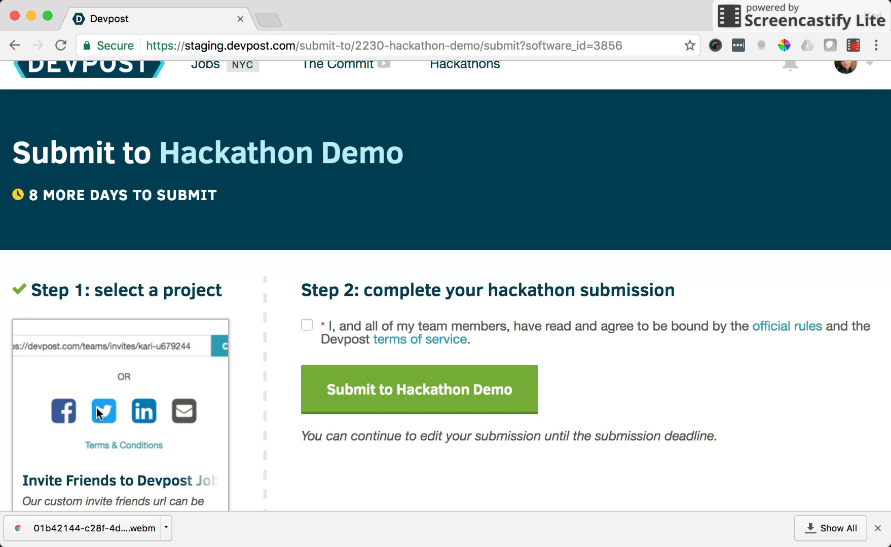
scroll(98, 413, down, 3)
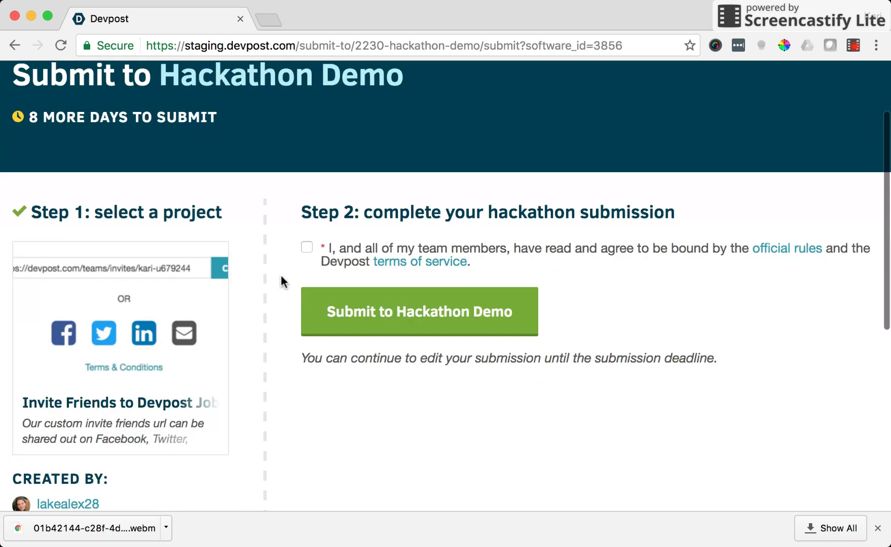
click(307, 249)
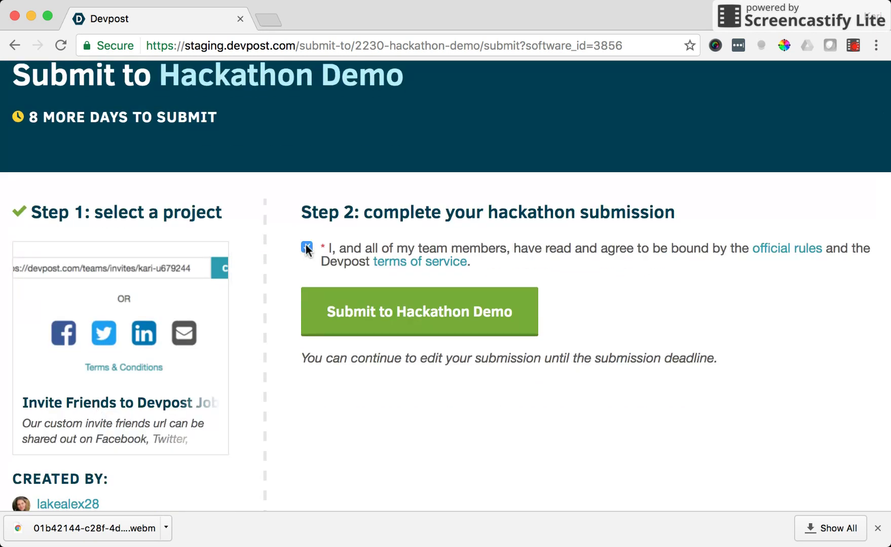
click(351, 315)
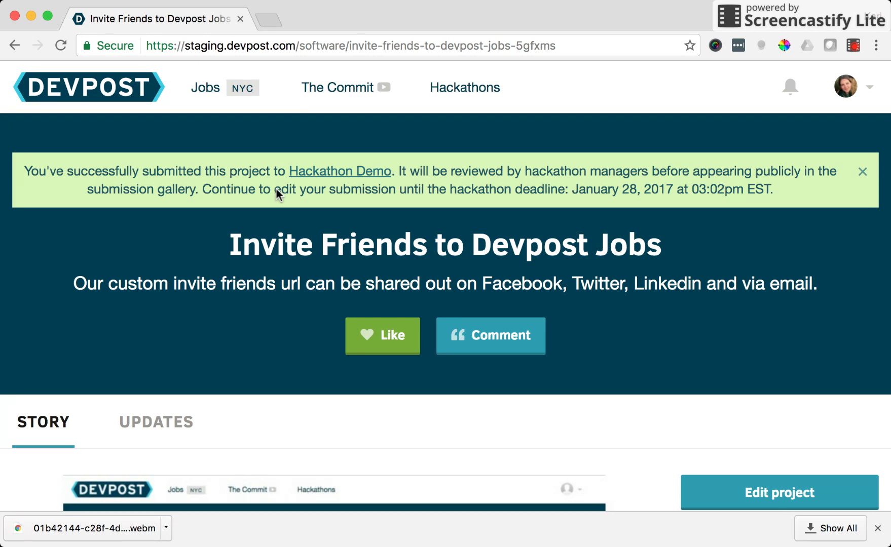
Scroll the project page to check that Hackathon Demo is listed under Submitted to
scroll(276, 190, down, 3)
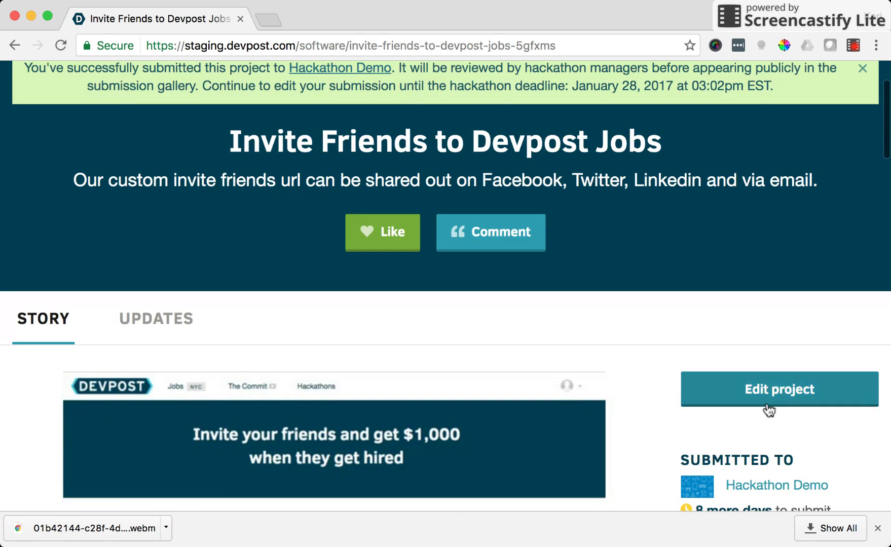